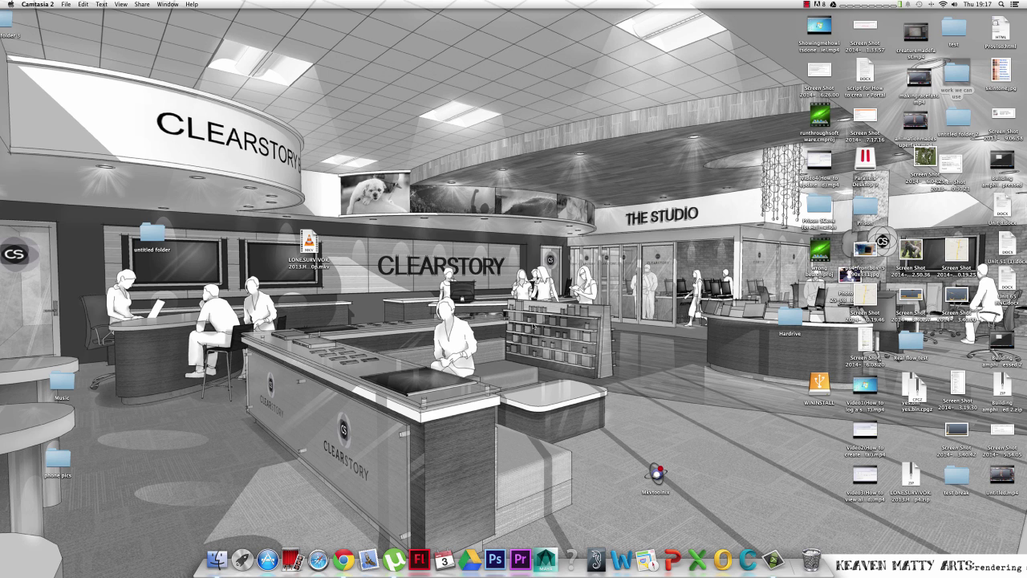
Bring Finder forward and open the Utilities folder from the Go menu.
{"action": "left_click", "coordinate": [835, 392]}
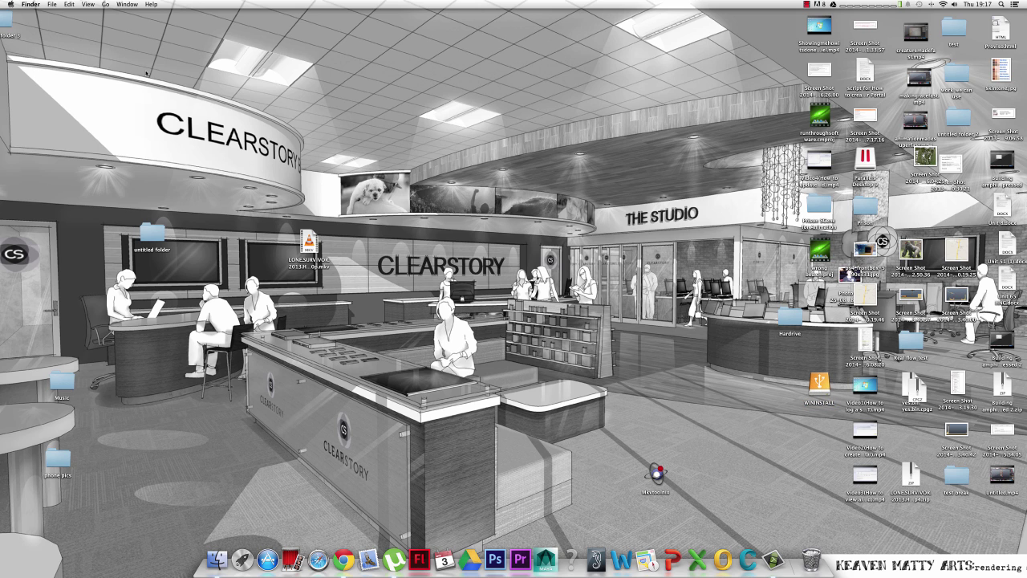
{"action": "left_click", "coordinate": [127, 4]}
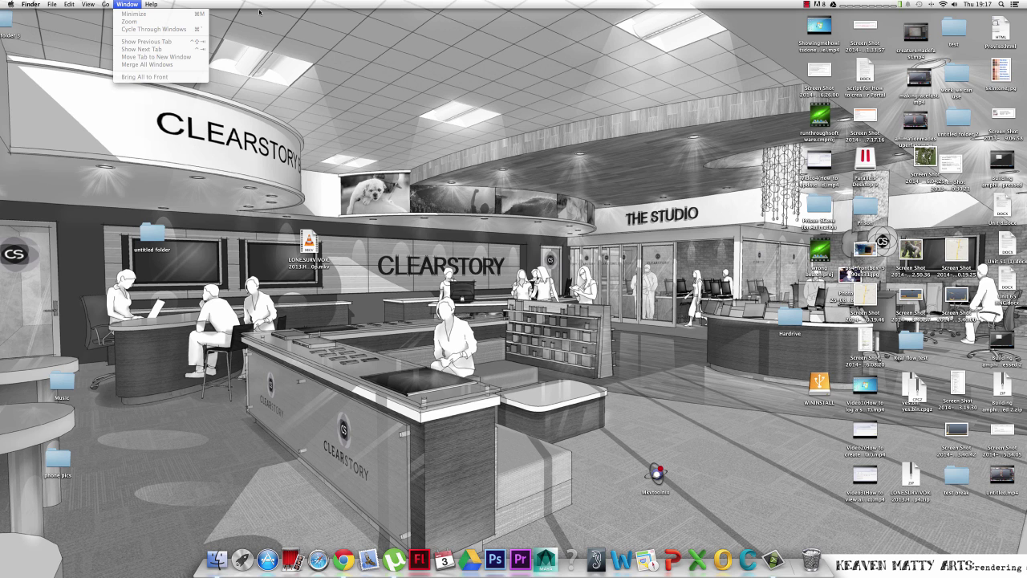
{"action": "mouse_move", "coordinate": [105, 5]}
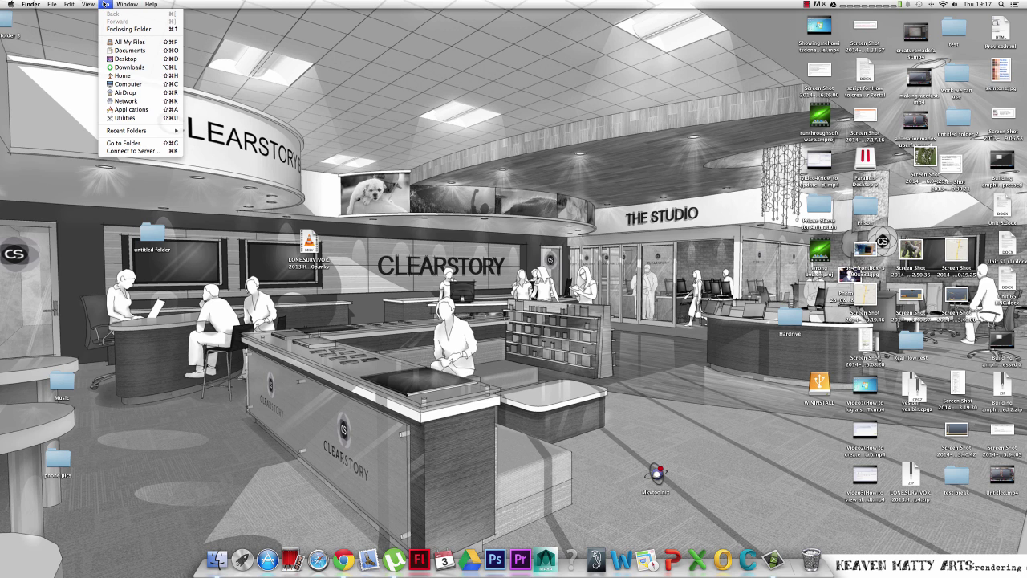
{"action": "left_click", "coordinate": [125, 118]}
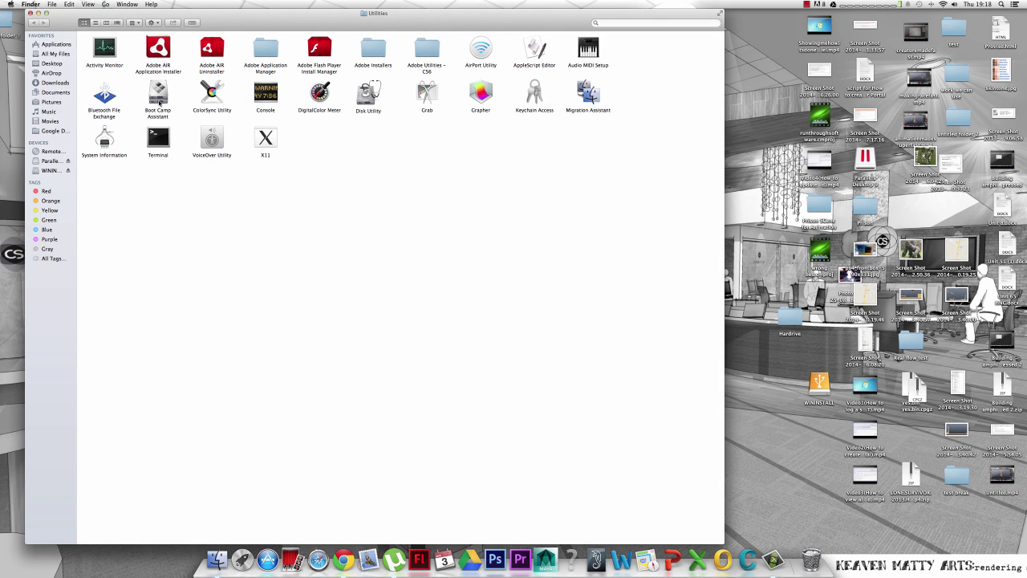
Launch Boot Camp Assistant and continue past Introduction and Select Tasks, keeping all three tasks checked.
{"action": "double_click", "coordinate": [159, 98]}
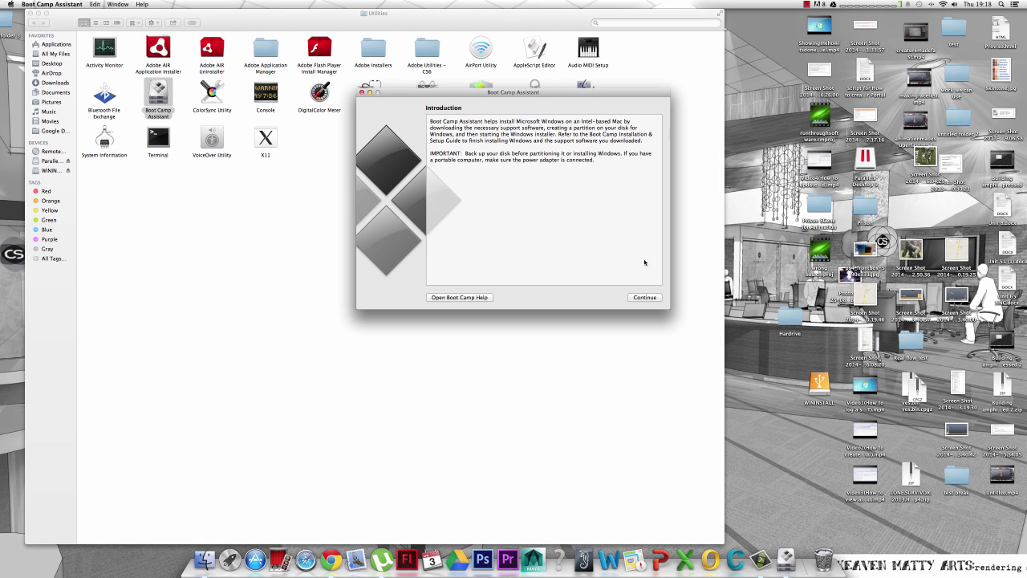
{"action": "left_click", "coordinate": [634, 300]}
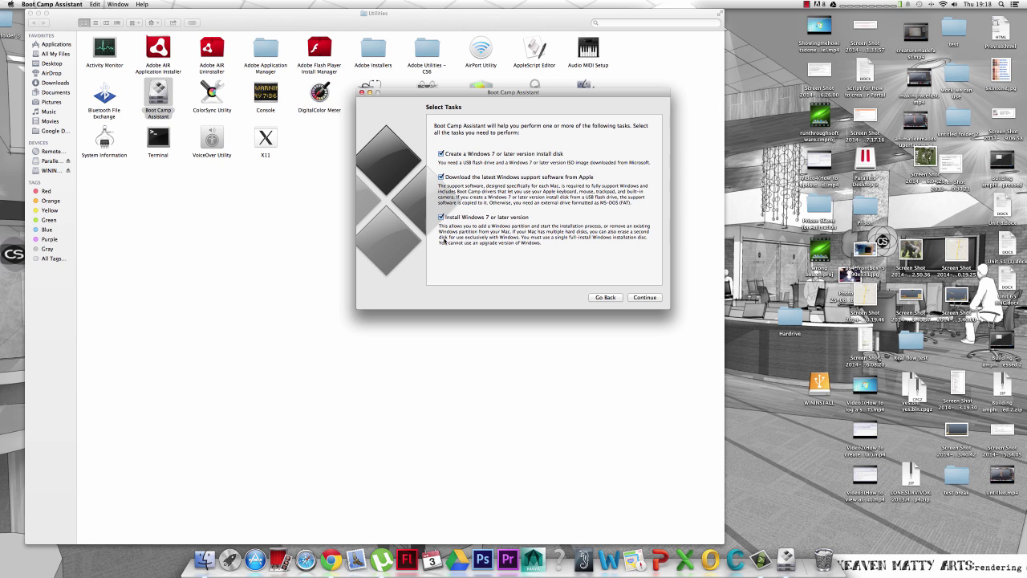
{"action": "left_click", "coordinate": [645, 298]}
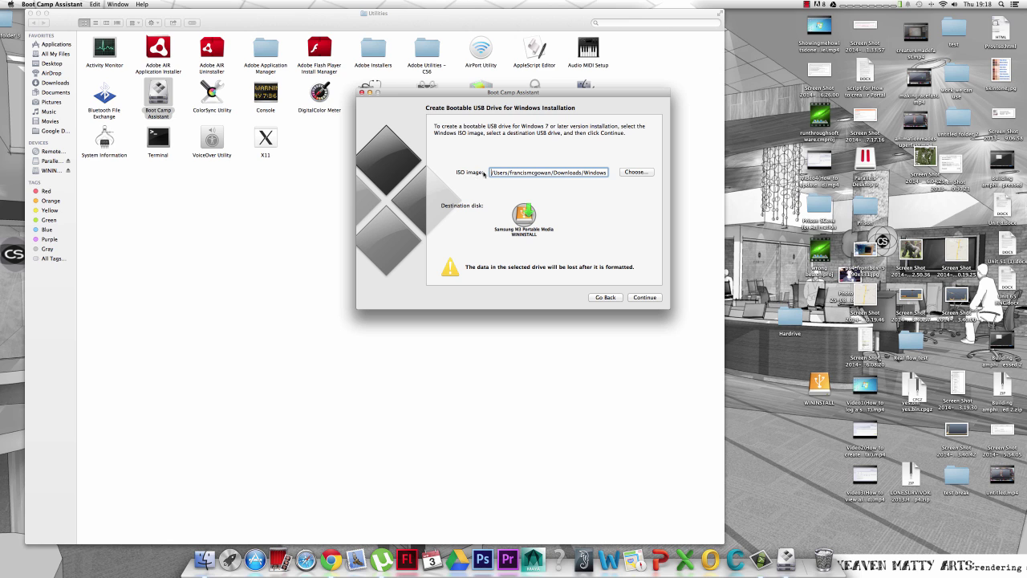
From the ISO Choose… dialog, browse into the Windows 7 SP1 folder in Downloads.
{"action": "left_click", "coordinate": [634, 172]}
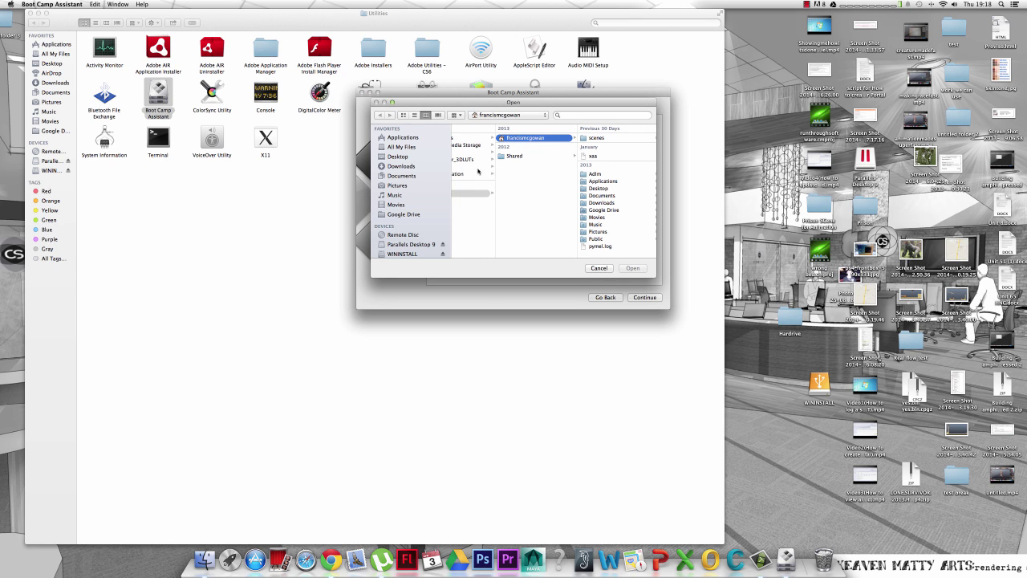
{"action": "left_click", "coordinate": [403, 186]}
{"action": "left_click", "coordinate": [410, 215]}
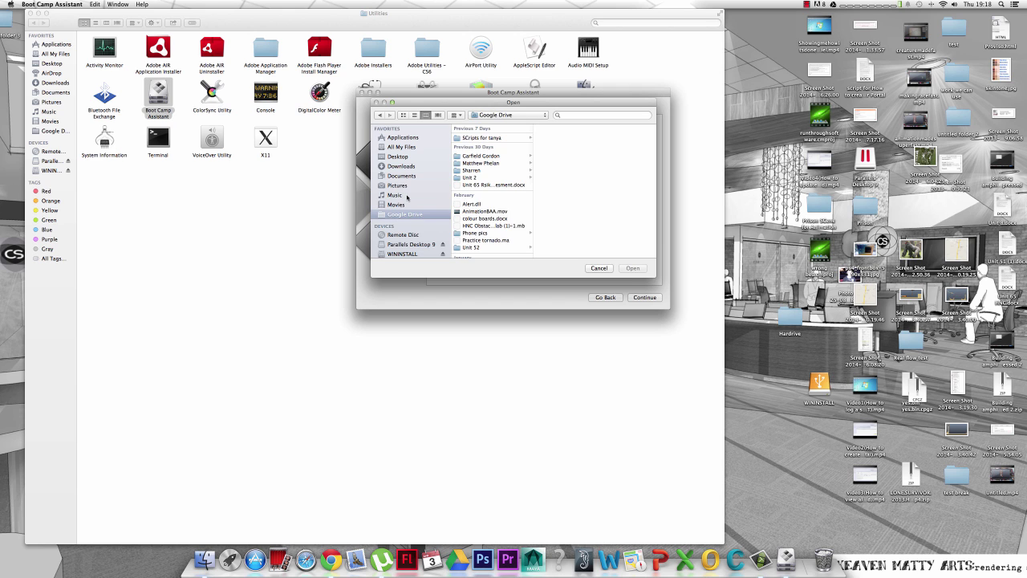
{"action": "left_click", "coordinate": [401, 166]}
{"action": "scroll", "coordinate": [487, 164], "scroll_direction": "down", "scroll_amount": 1}
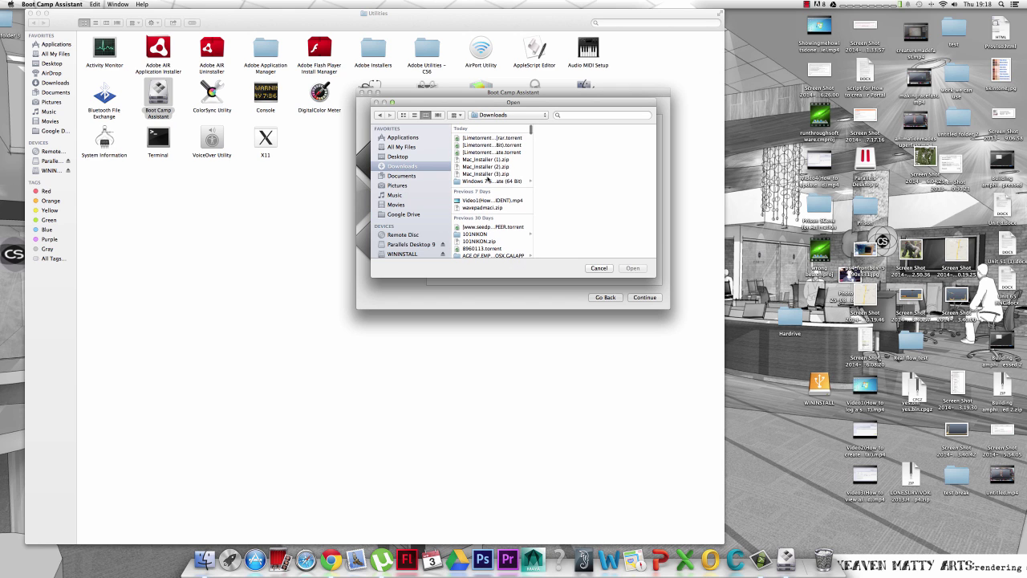
{"action": "left_click", "coordinate": [487, 174]}
{"action": "left_click", "coordinate": [486, 153]}
{"action": "left_click", "coordinate": [499, 181]}
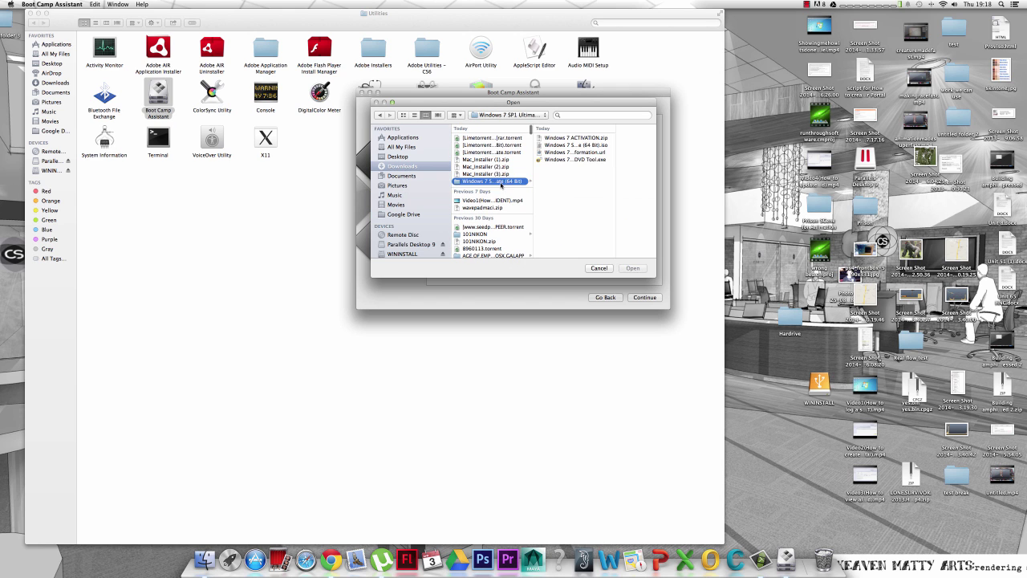
Select the Windows 7 SP1 64-bit .iso file and confirm it as the ISO image.
{"action": "left_click", "coordinate": [575, 138]}
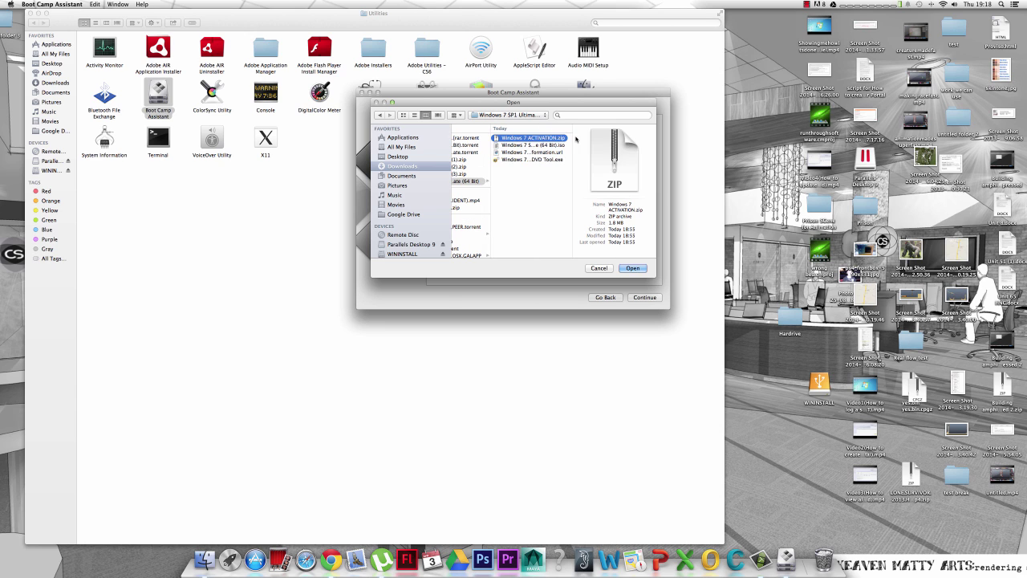
{"action": "left_click", "coordinate": [550, 160]}
{"action": "left_click", "coordinate": [547, 153]}
{"action": "left_click", "coordinate": [549, 146]}
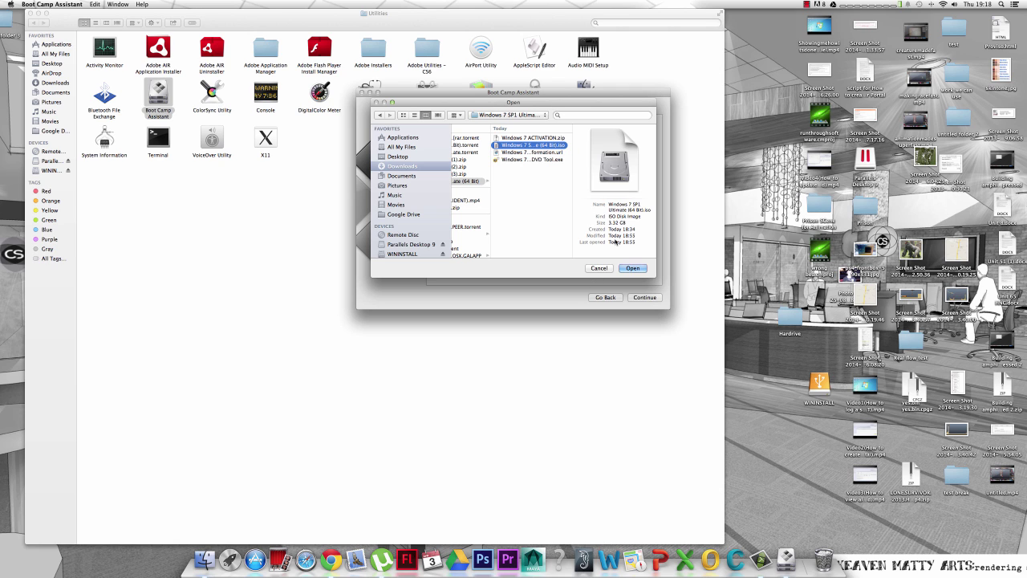
{"action": "left_click", "coordinate": [633, 268]}
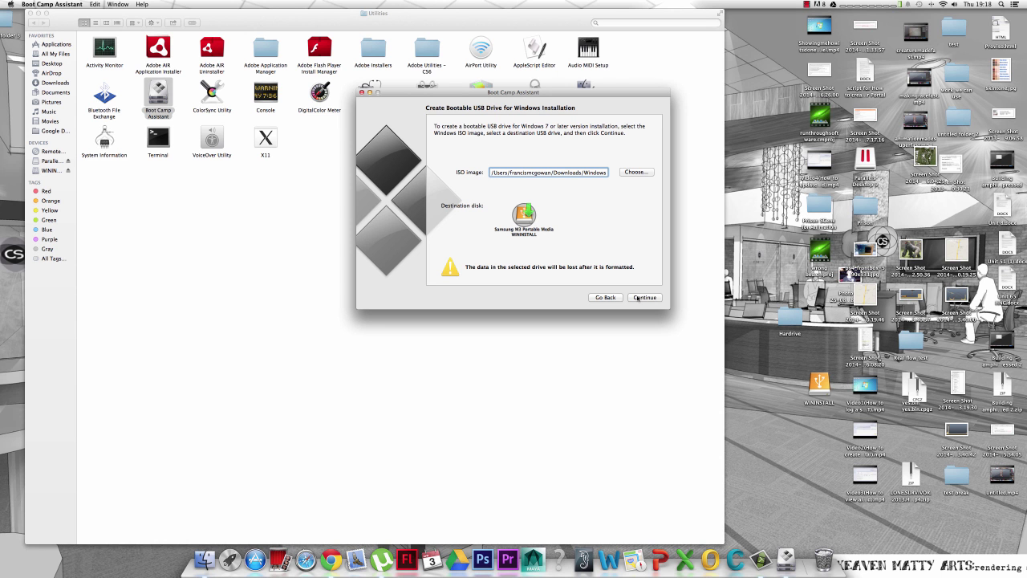
Start creating the WININSTALL installer, ignoring the CrossOver prompt and confirming the drive erase.
{"action": "left_click", "coordinate": [638, 299]}
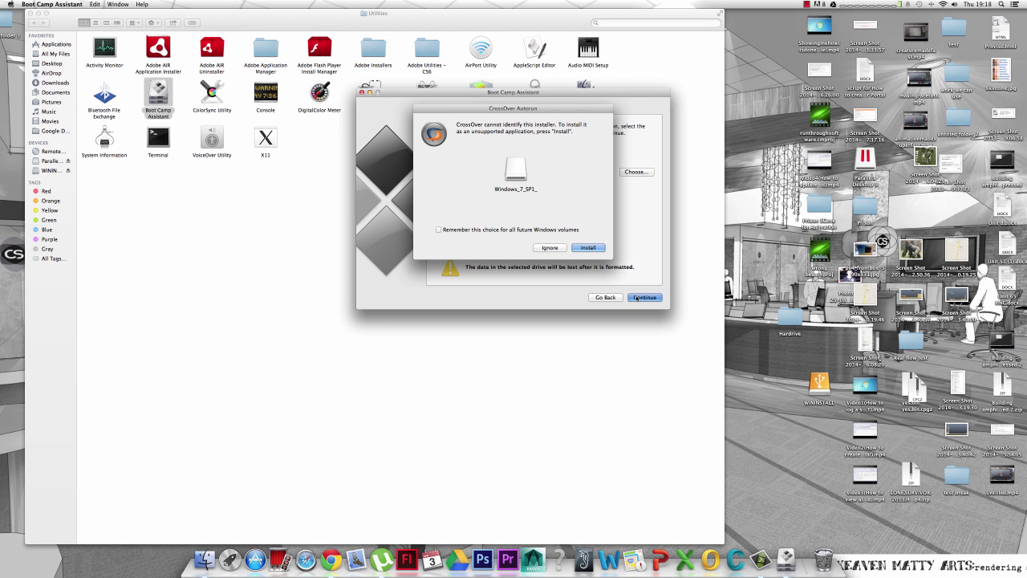
{"action": "left_click", "coordinate": [548, 248]}
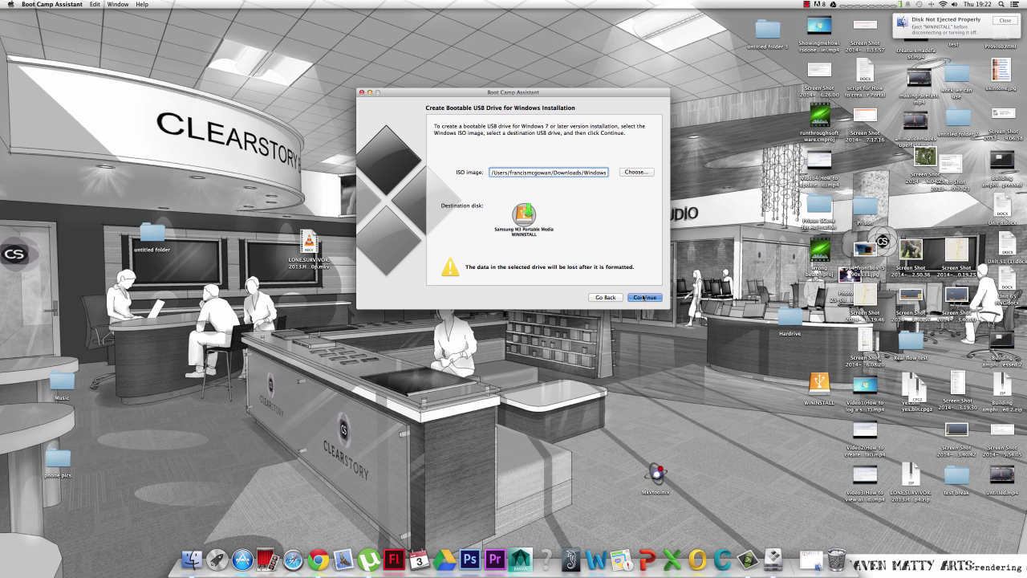
{"action": "left_click", "coordinate": [642, 297]}
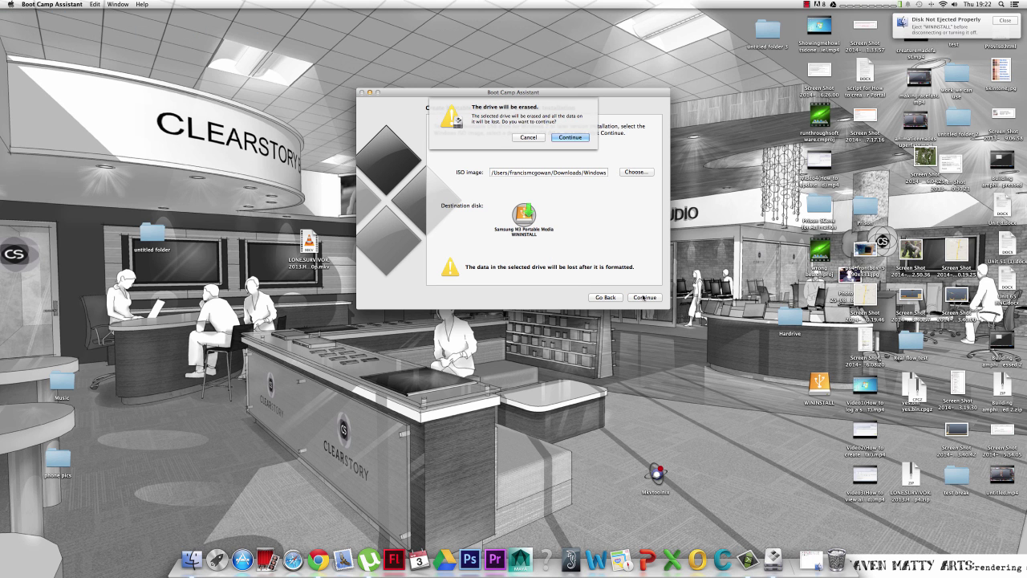
{"action": "left_click", "coordinate": [562, 138]}
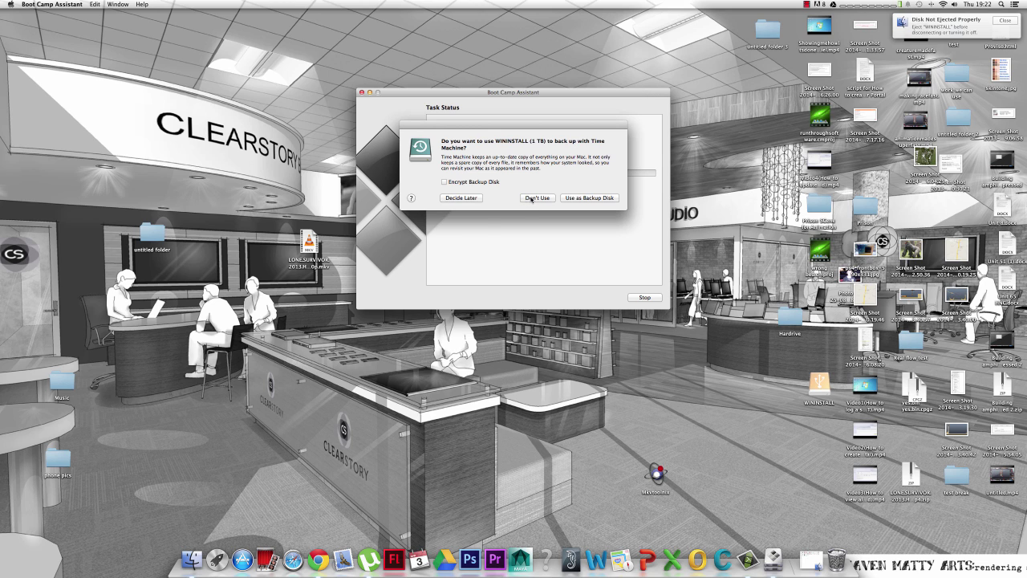
Decline using the drive for Time Machine and authorize the helper with the account password.
{"action": "left_click", "coordinate": [533, 198]}
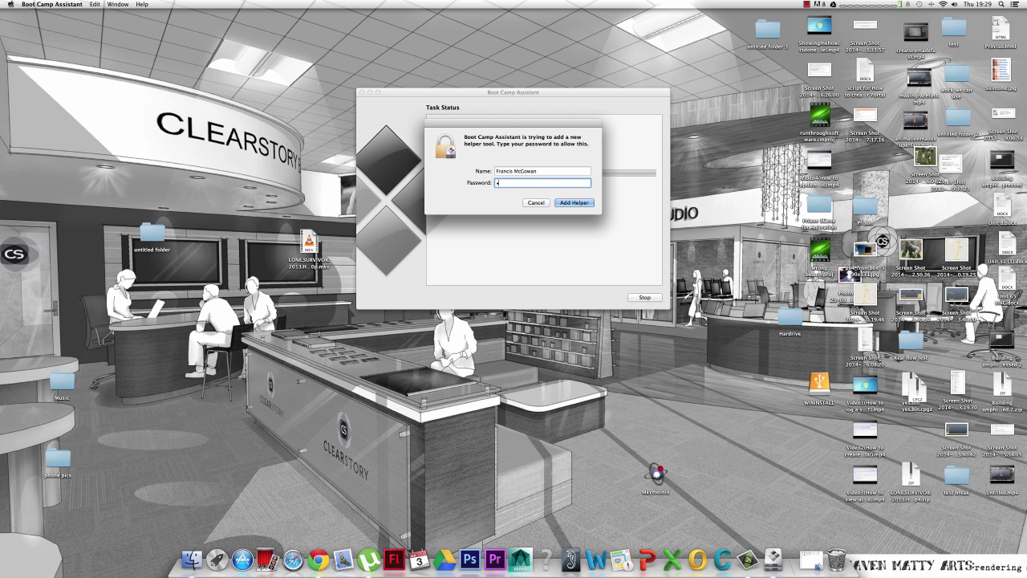
{"action": "type", "text": "••••••••"}
{"action": "key", "text": "Return"}
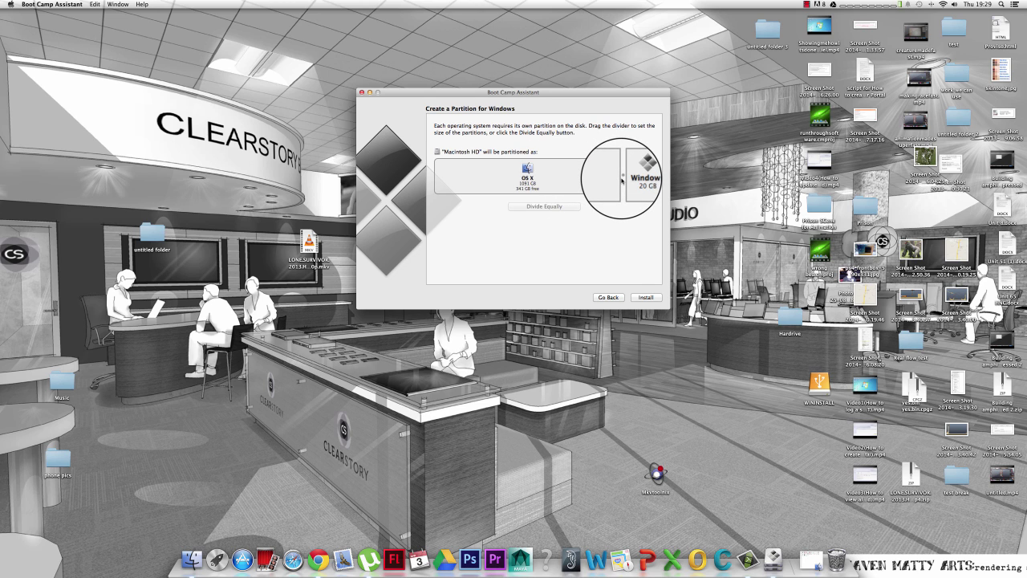
Resize the Windows partition to 103 GB, leaving 1008 GB for OS X, and start installing.
{"action": "left_click_drag", "start_coordinate": [621, 180], "coordinate": [613, 182]}
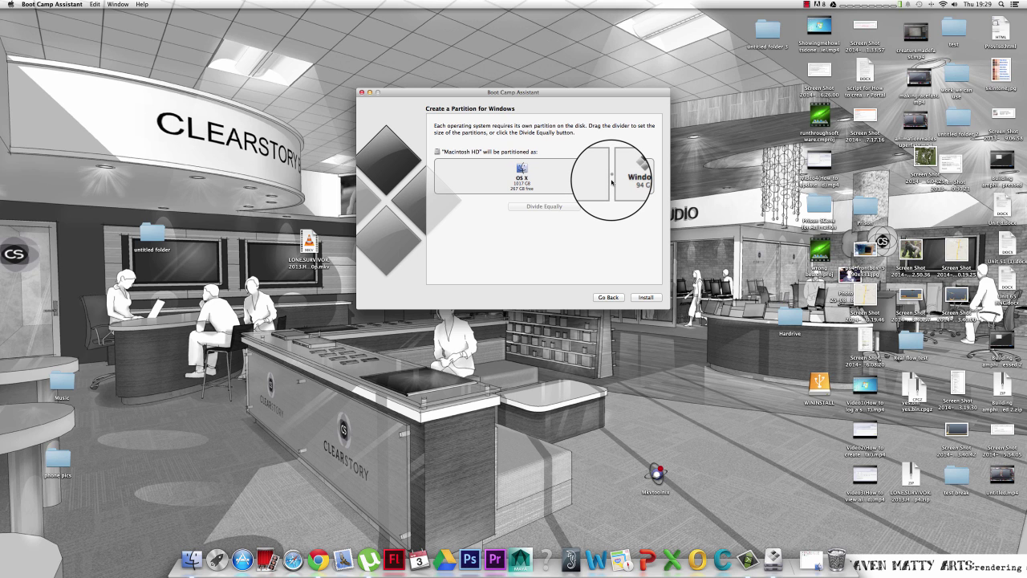
{"action": "left_click_drag", "start_coordinate": [612, 182], "coordinate": [611, 182]}
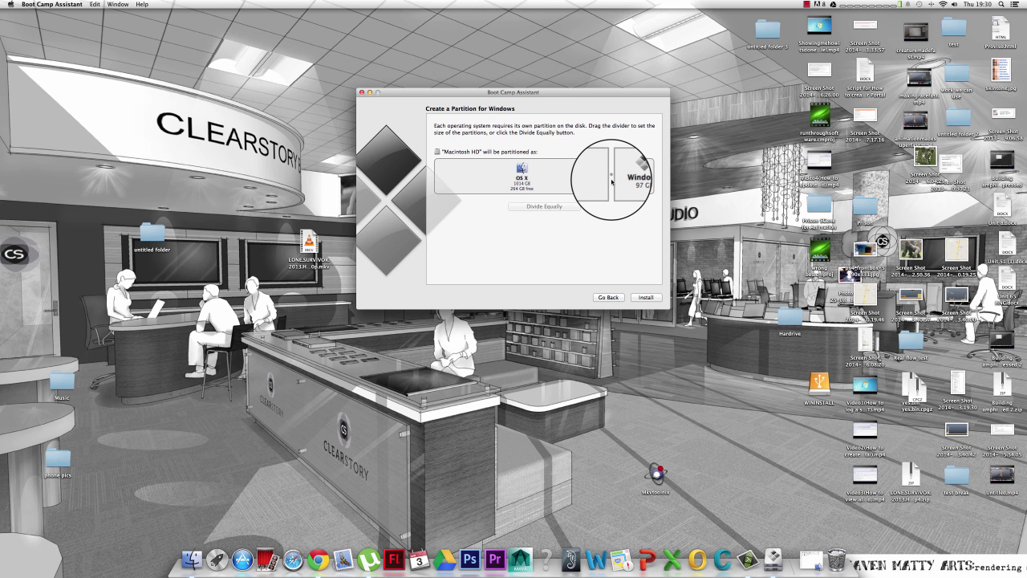
{"action": "left_click_drag", "start_coordinate": [612, 183], "coordinate": [611, 183]}
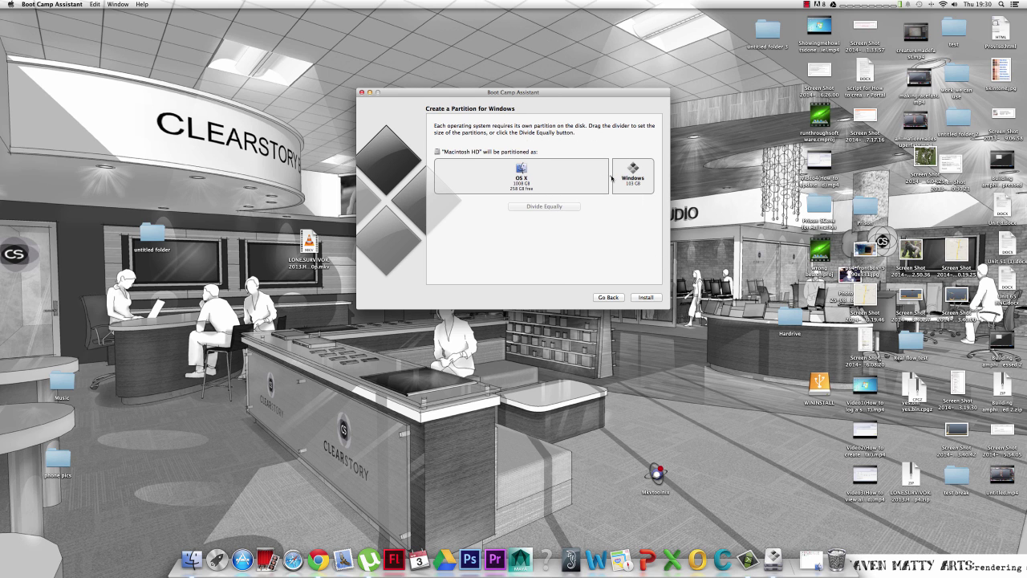
{"action": "left_click", "coordinate": [645, 299]}
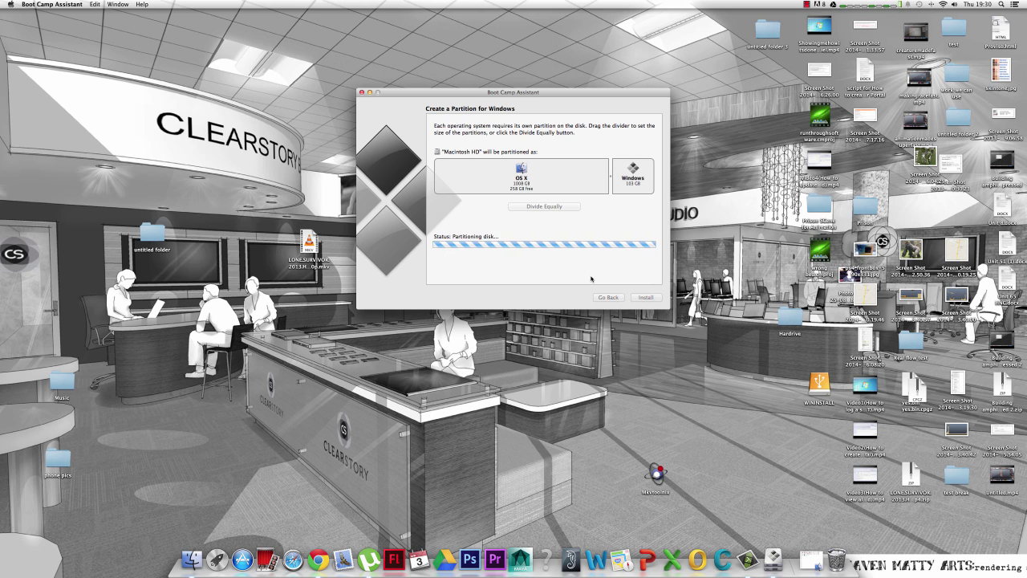